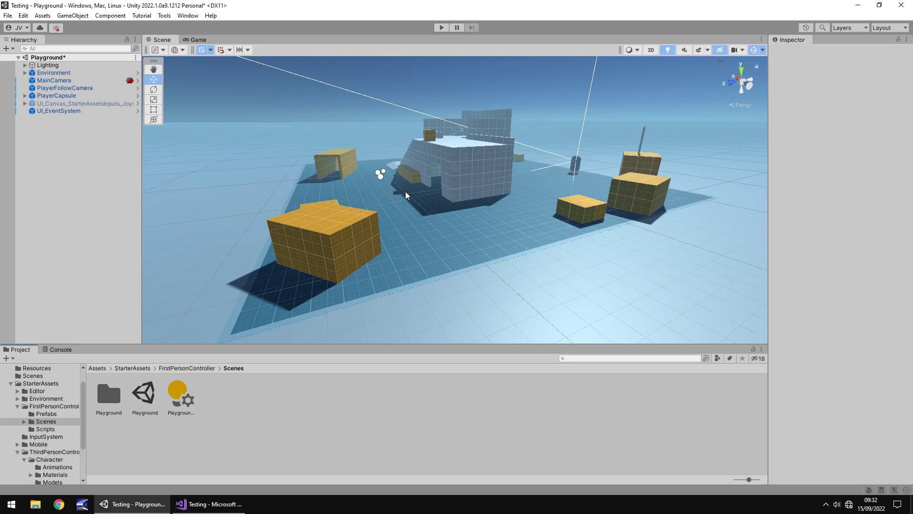
right_drag(406, 192, 423, 178)
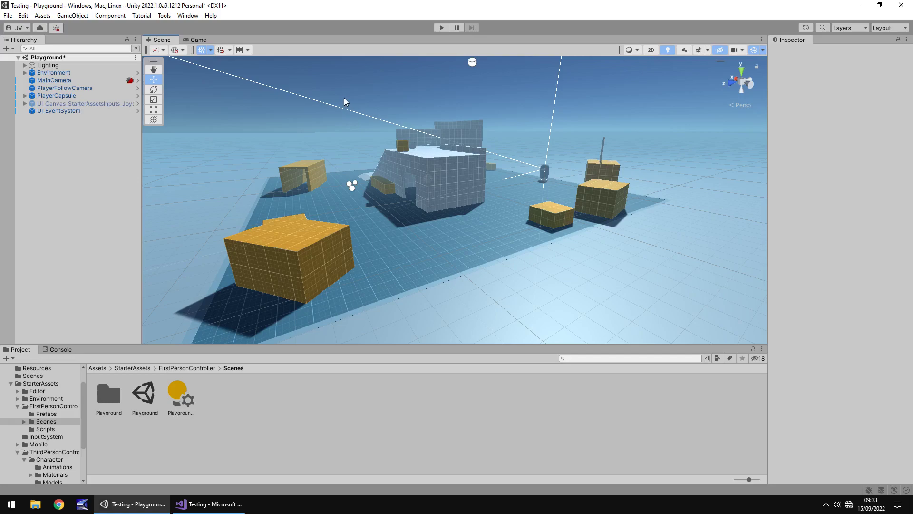
scroll(463, 164, up, 10)
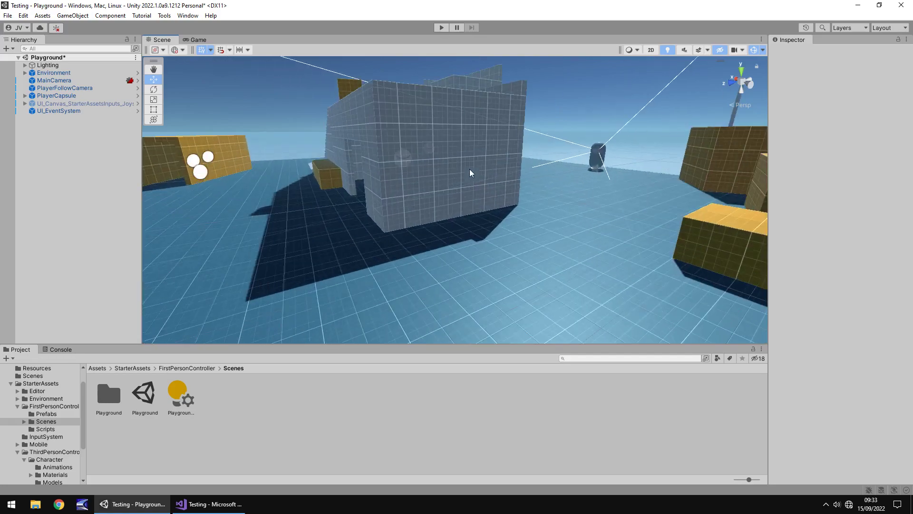
right_drag(560, 182, 394, 203)
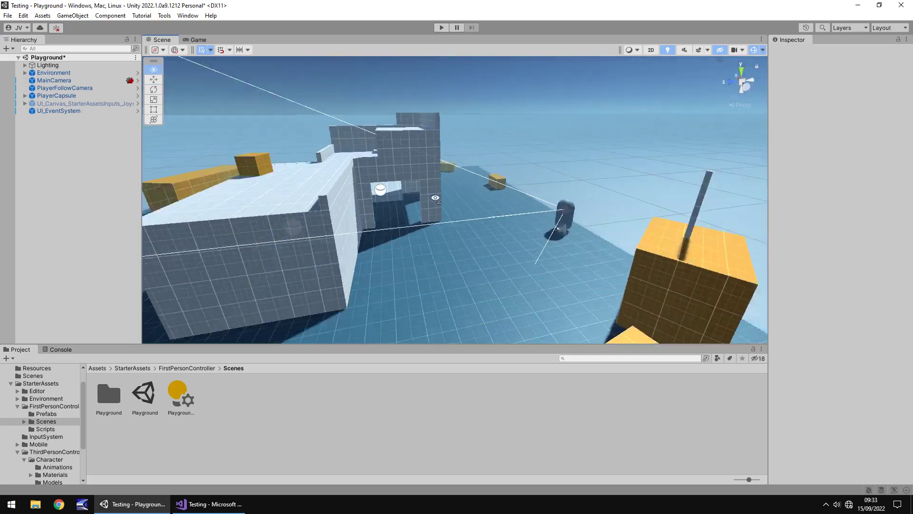
scroll(393, 203, up, 10)
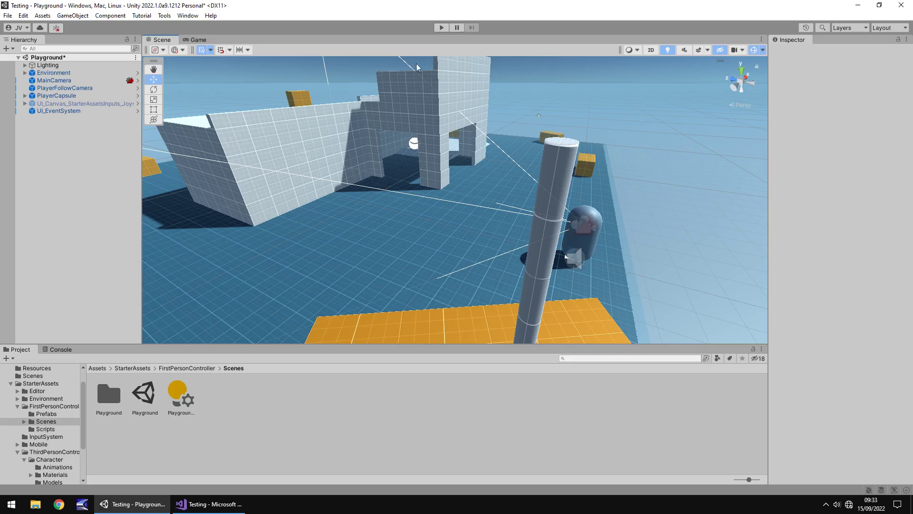
Play-test the first-person Playground scene by walking the player forward through the level, and stop play mode.
click(436, 27)
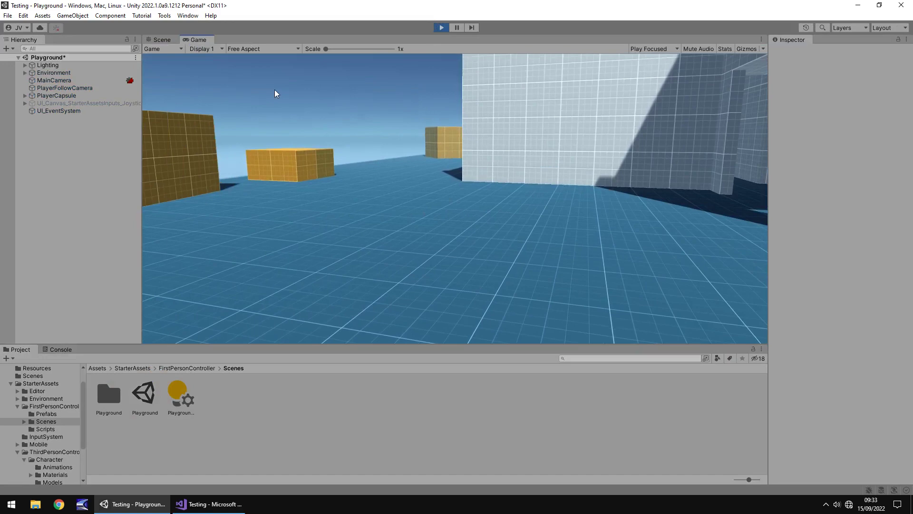
click(275, 89)
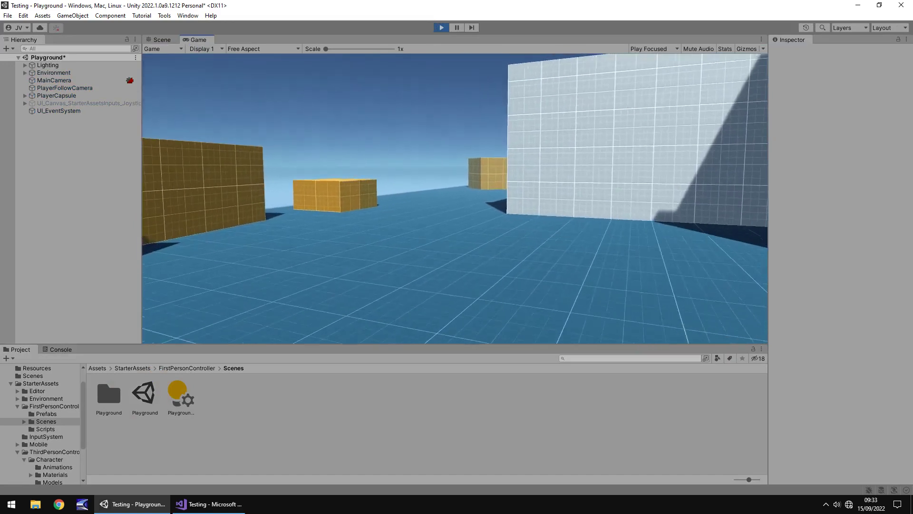
key(w)
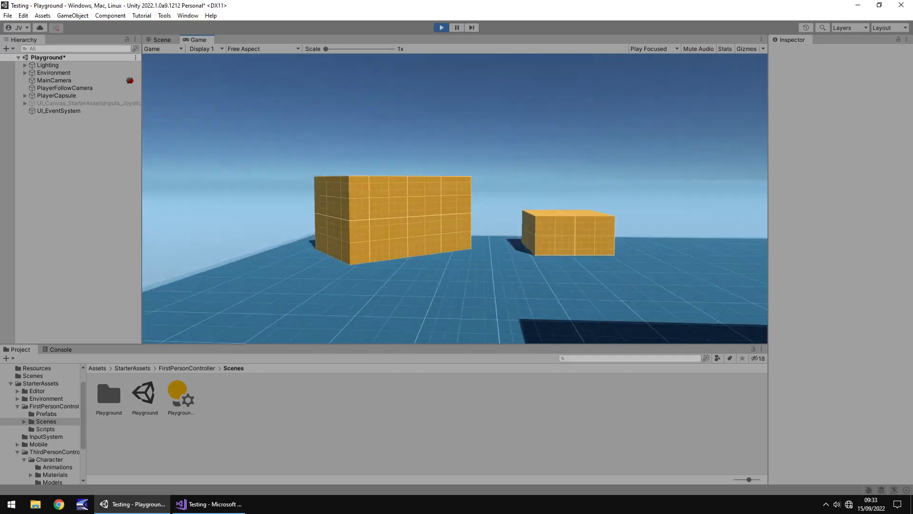
key(w)
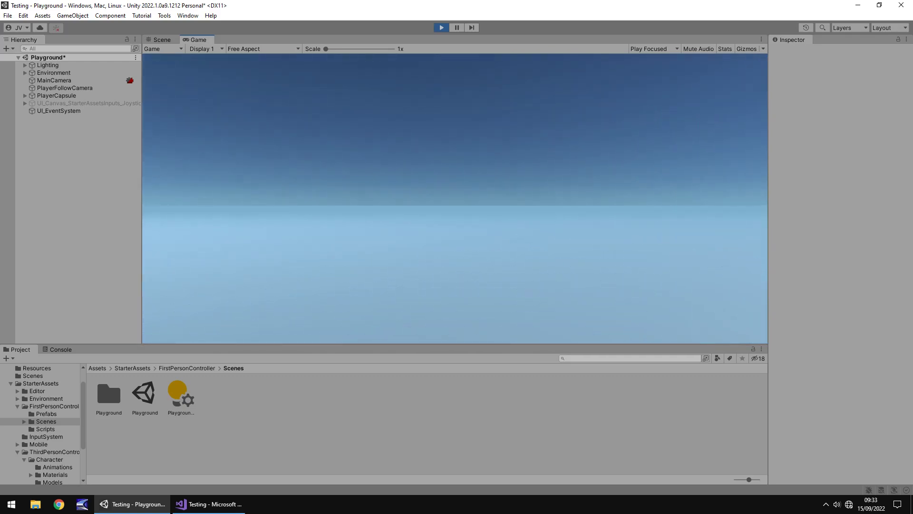
key(ctrl+p)
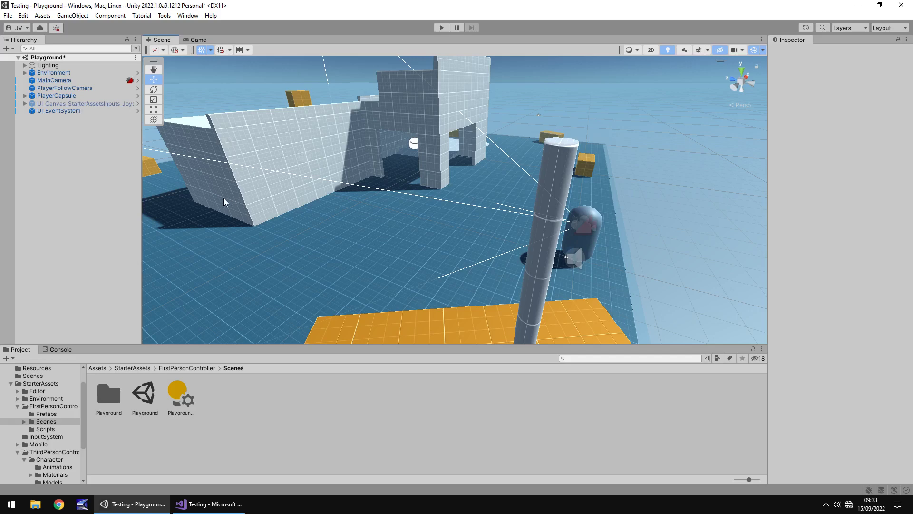
Inspect the Move action's bindings in the StarterAssets input actions asset of the InputSystem folder, and close the asset's editor.
click(45, 436)
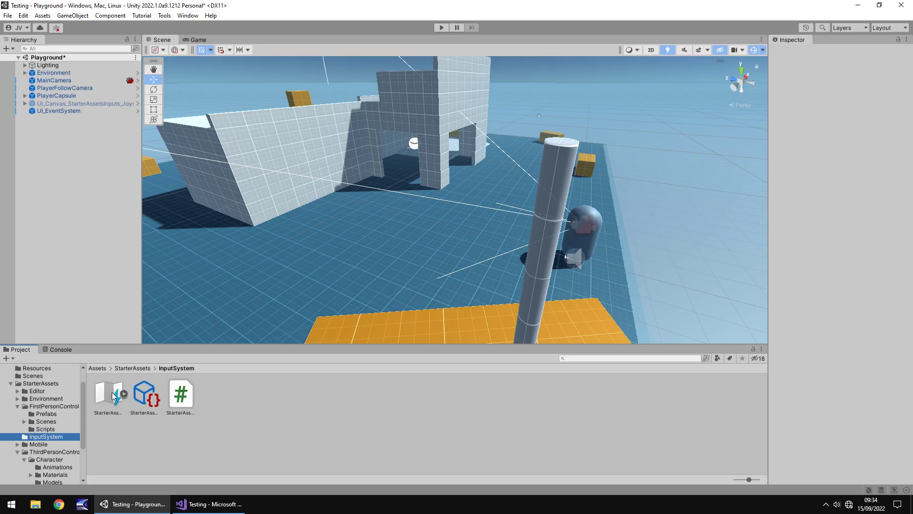
double_click(112, 392)
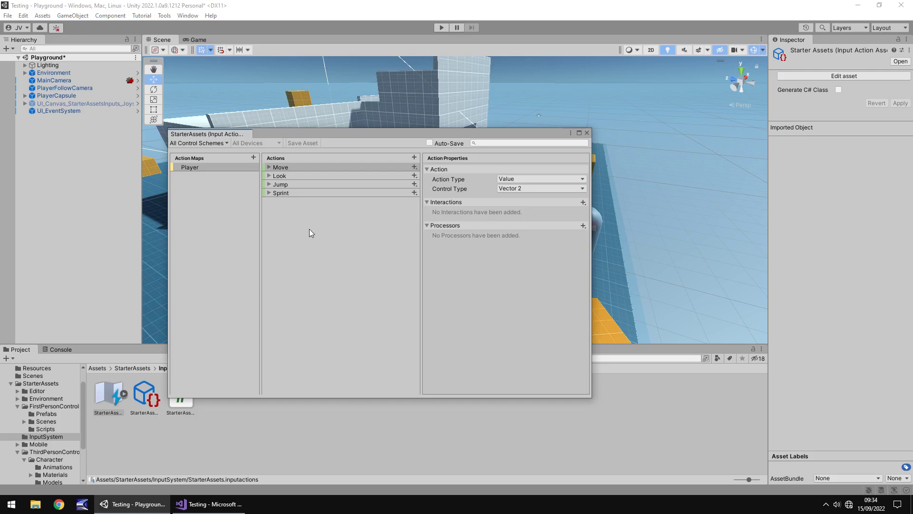
click(280, 167)
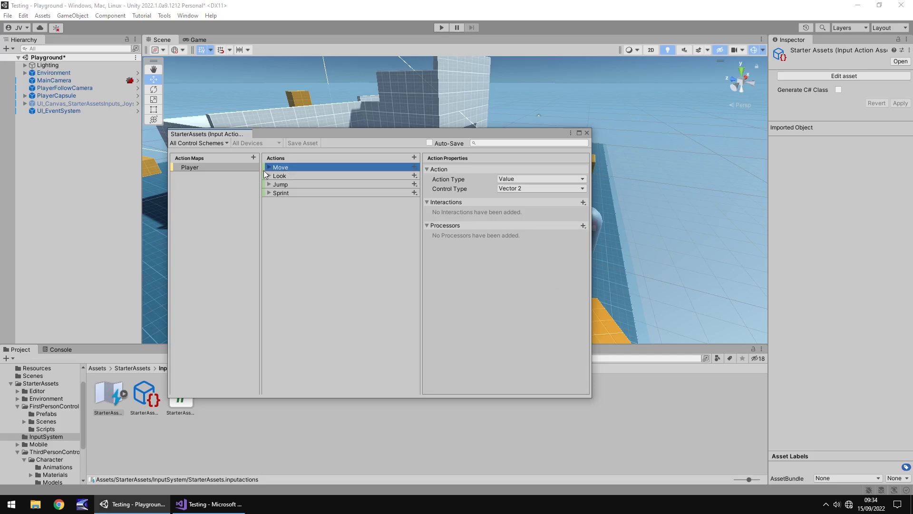
click(285, 167)
click(273, 202)
click(269, 167)
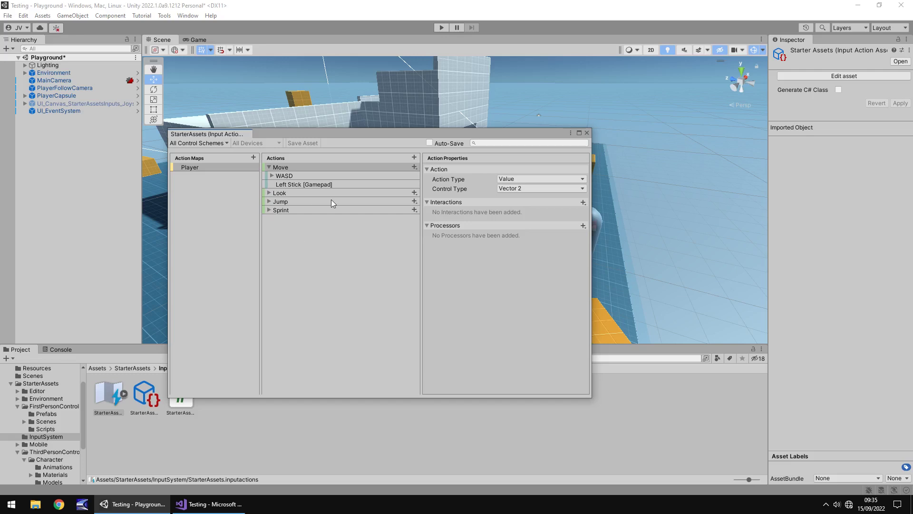
click(320, 285)
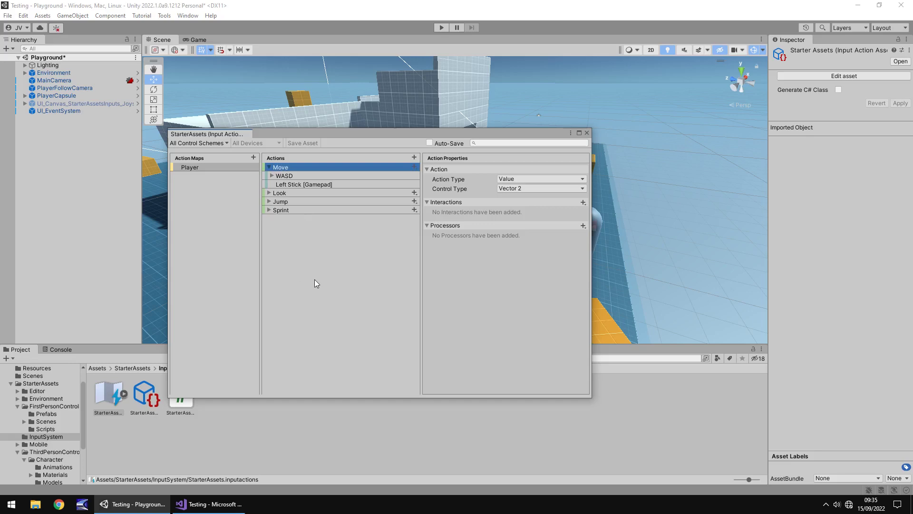
click(587, 133)
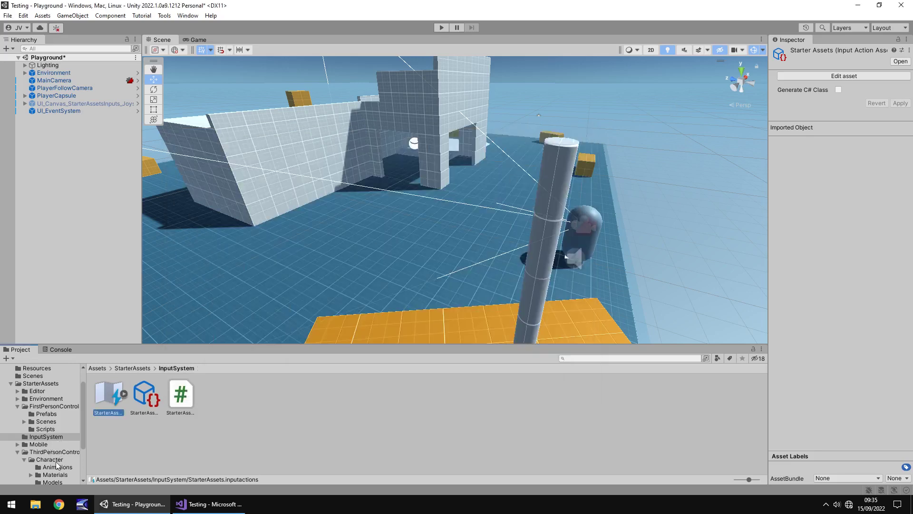
Open the Playground scene from the ThirdPersonController Scenes folder, discarding the unsaved changes in the first-person scene.
click(56, 451)
double_click(150, 394)
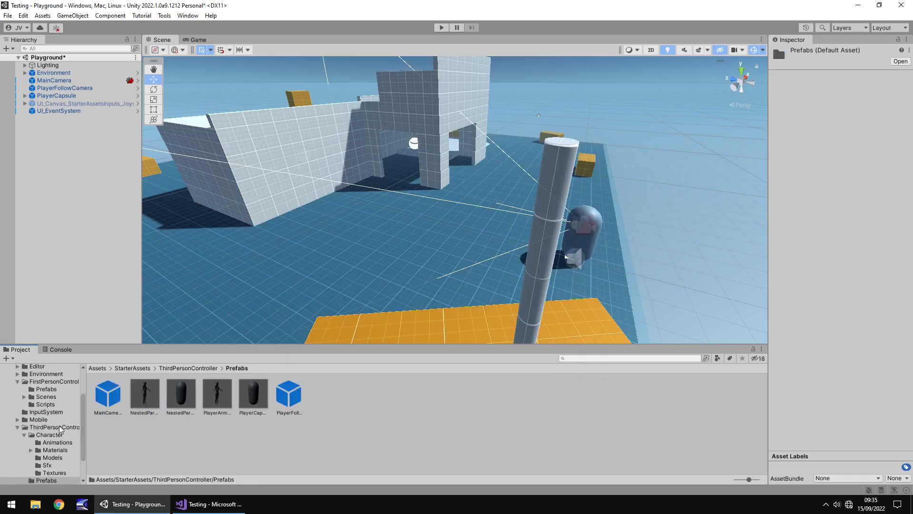
scroll(63, 428, down, 2)
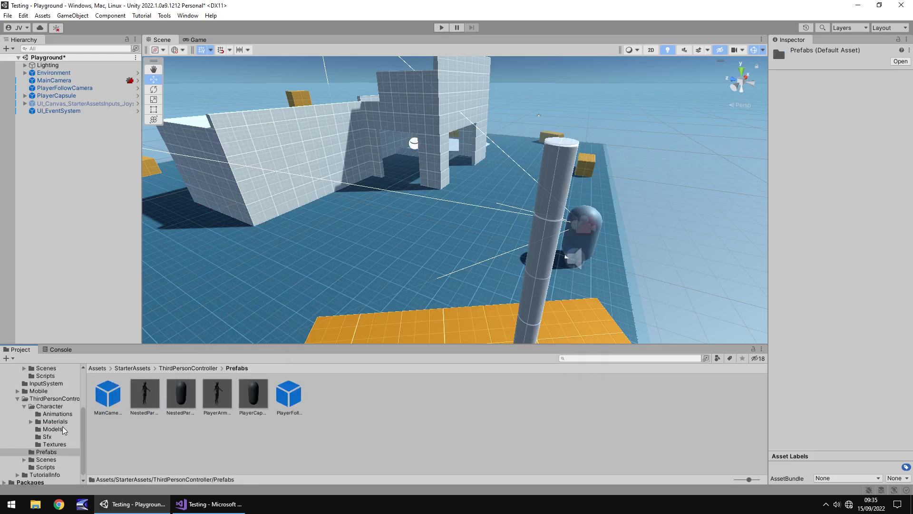
click(49, 399)
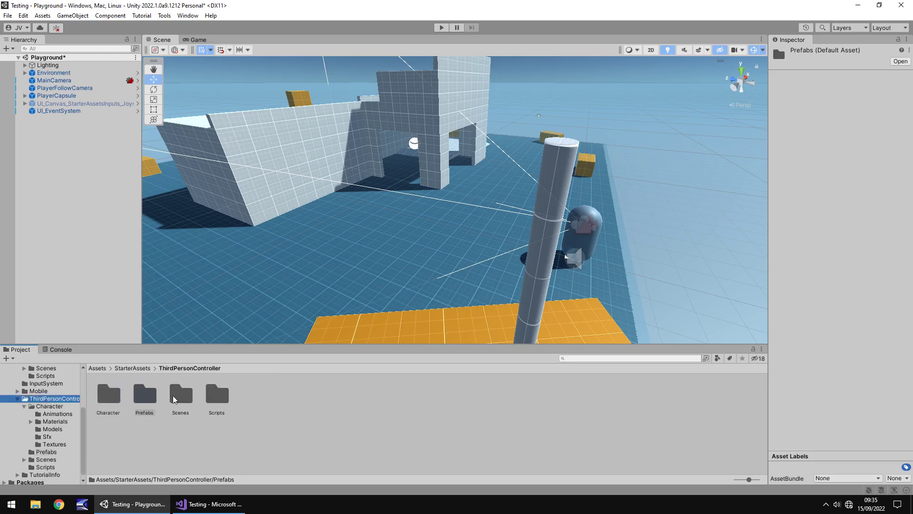
double_click(176, 398)
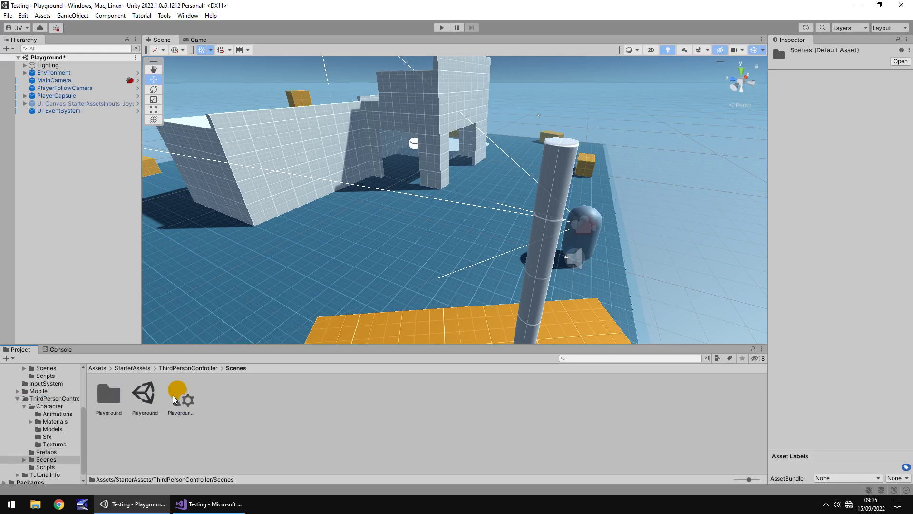
double_click(146, 394)
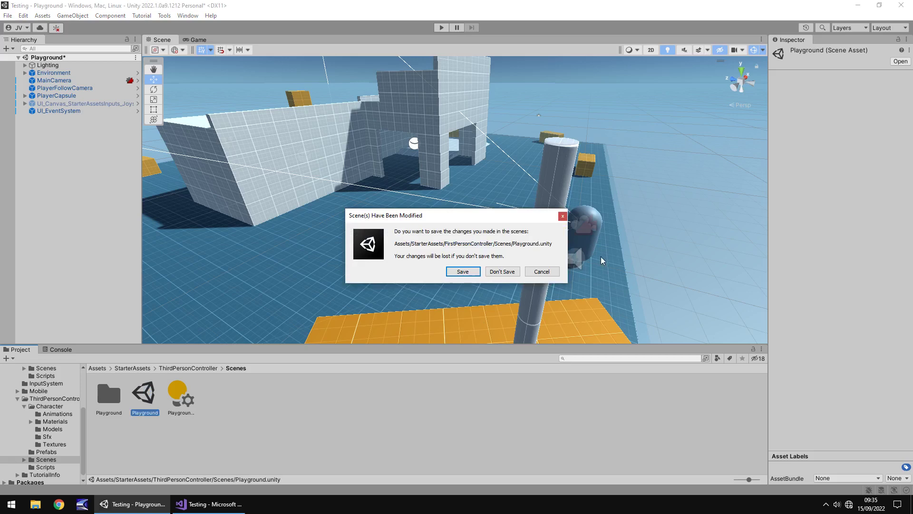
click(497, 273)
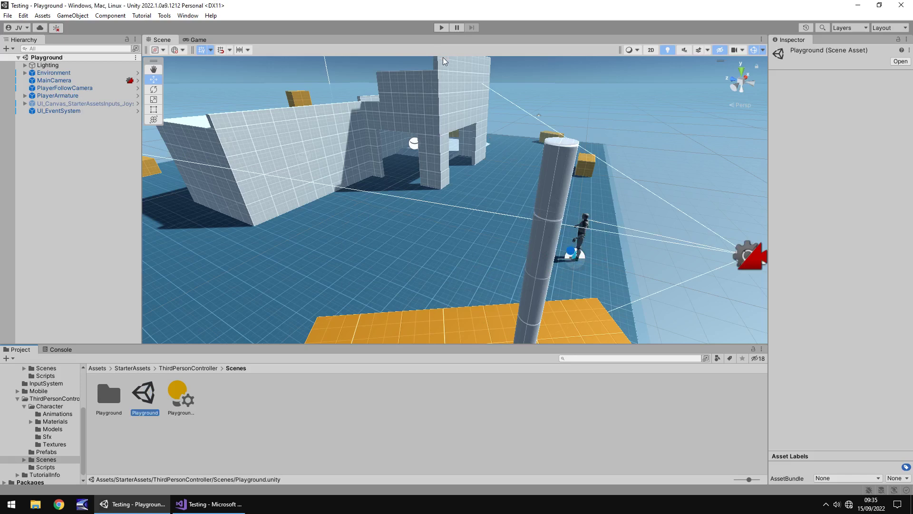
Play-test the third-person Playground scene by moving the character forward across the level, and stop play mode.
click(441, 28)
key(w)
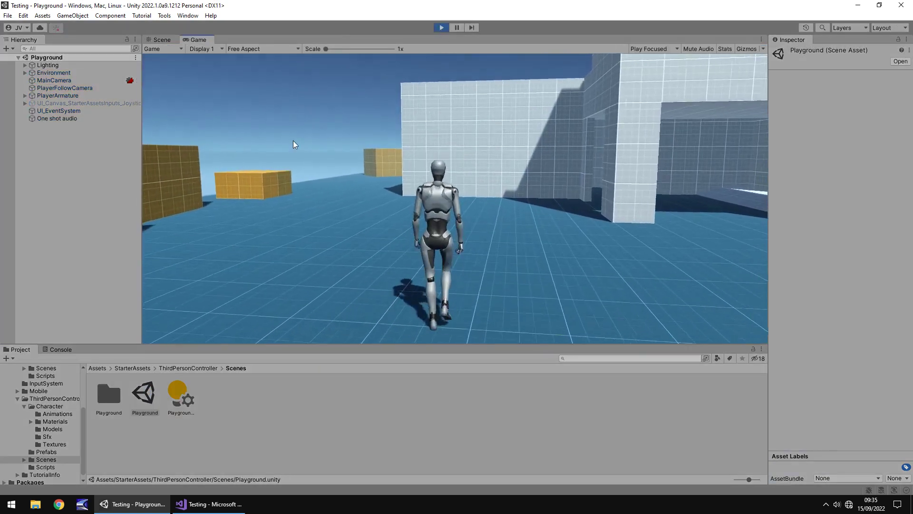
key(w)
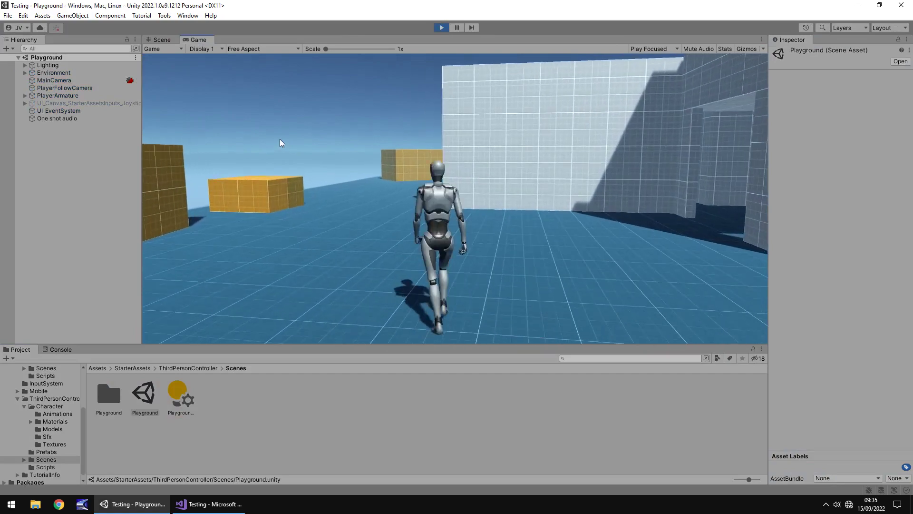
key(w)
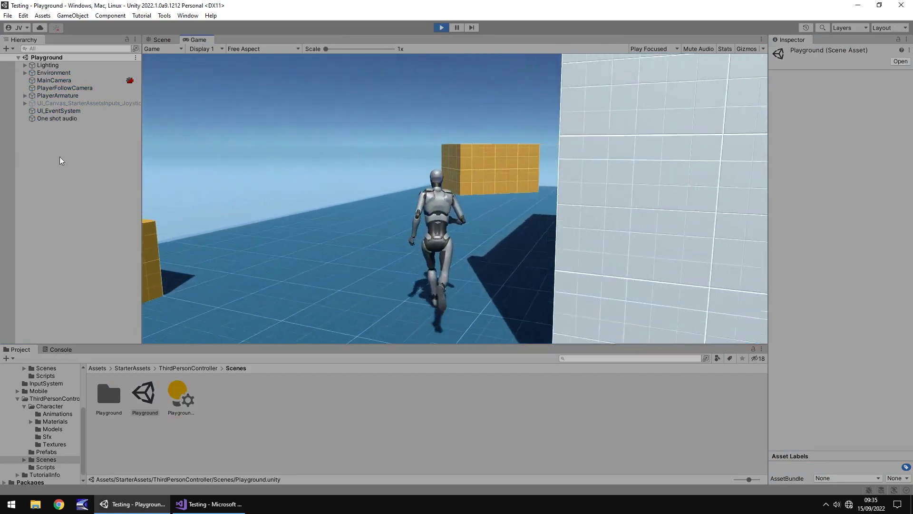
key(w)
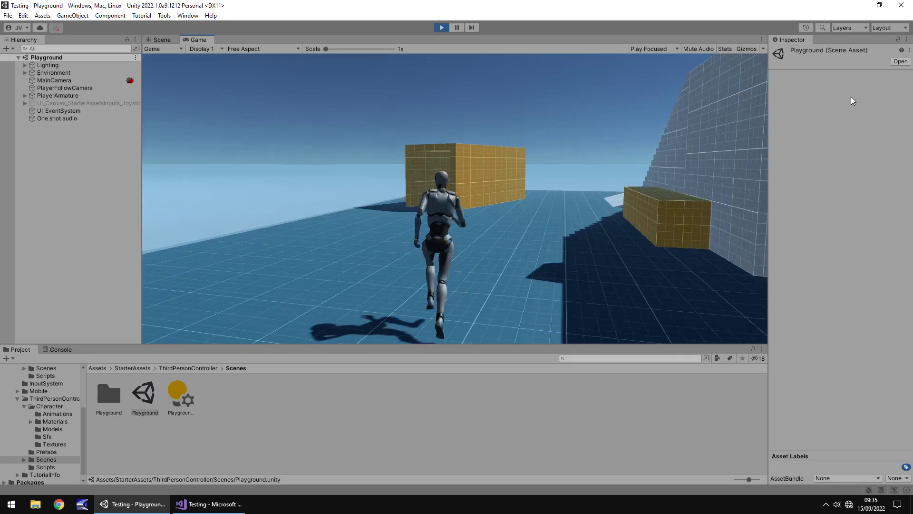
key(ctrl+p)
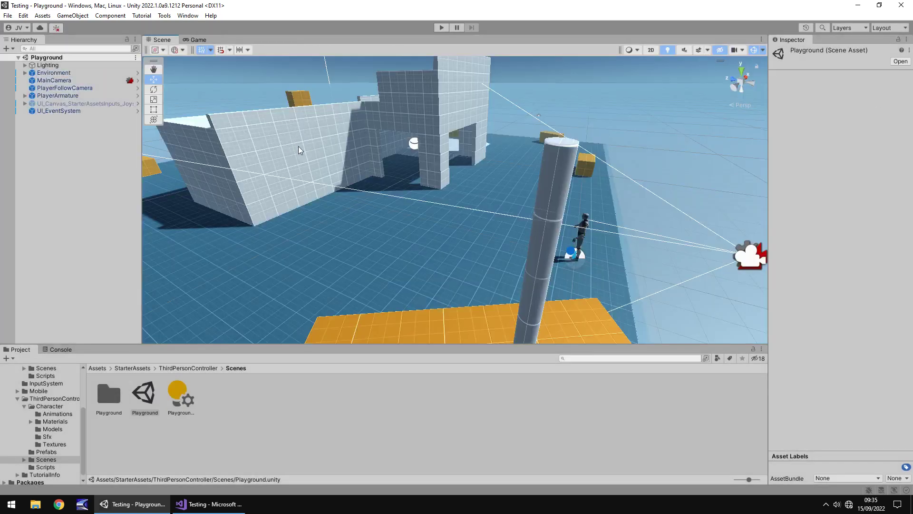
Reopen the Playground scene from the FirstPersonController Scenes folder.
scroll(53, 417, up, 5)
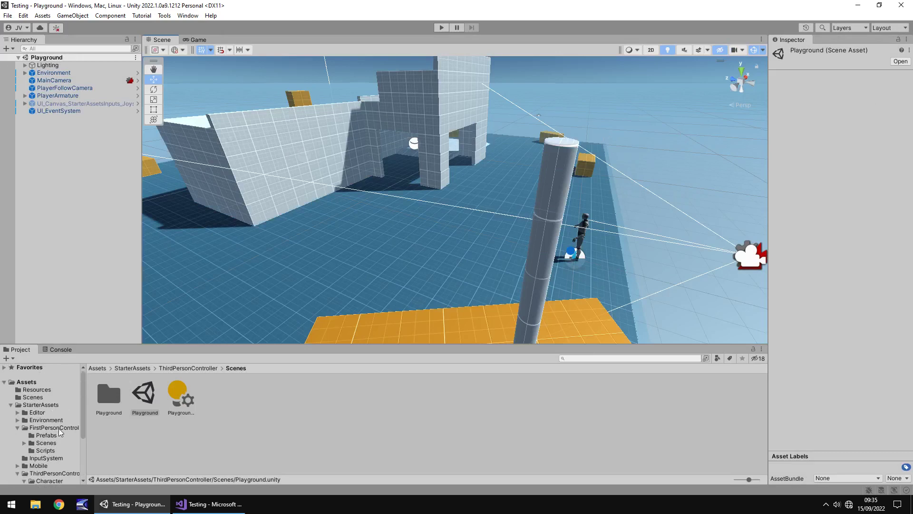
click(62, 427)
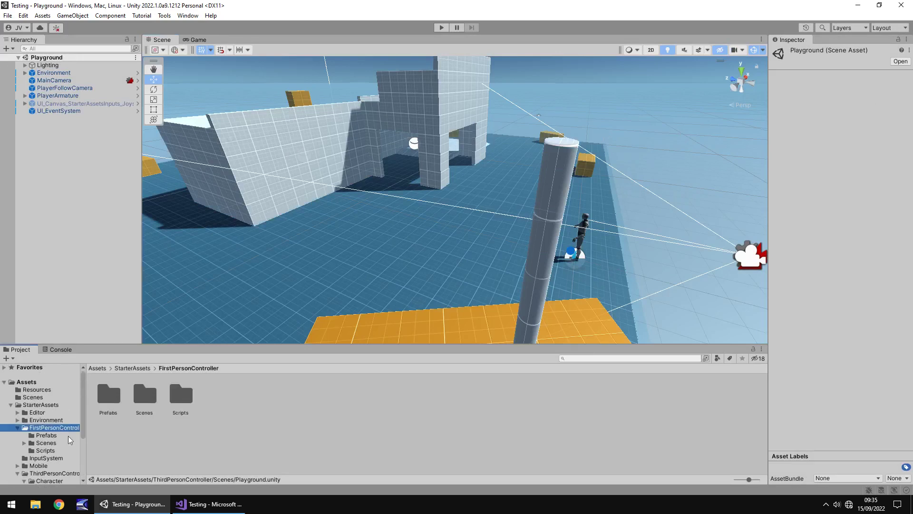
double_click(145, 394)
double_click(147, 395)
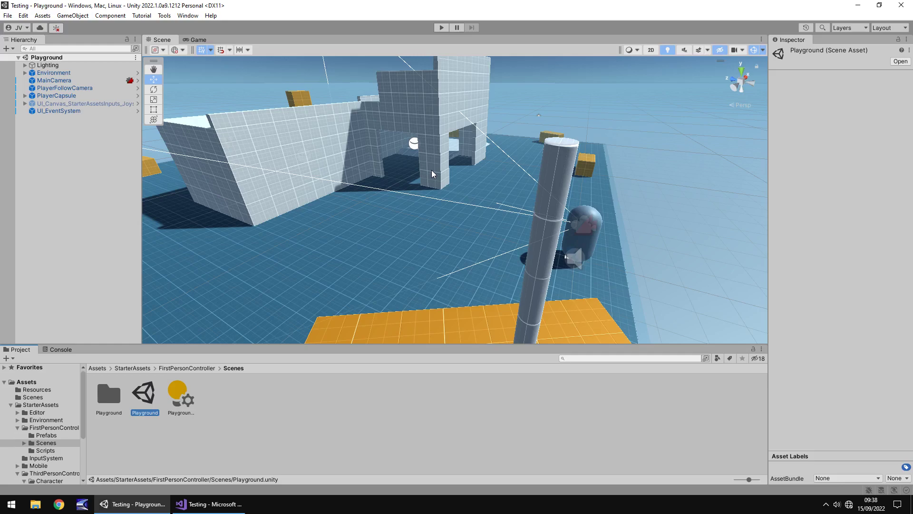
Open the StarterAssets input actions asset from the InputSystem folder for editing.
right_drag(411, 113, 409, 151)
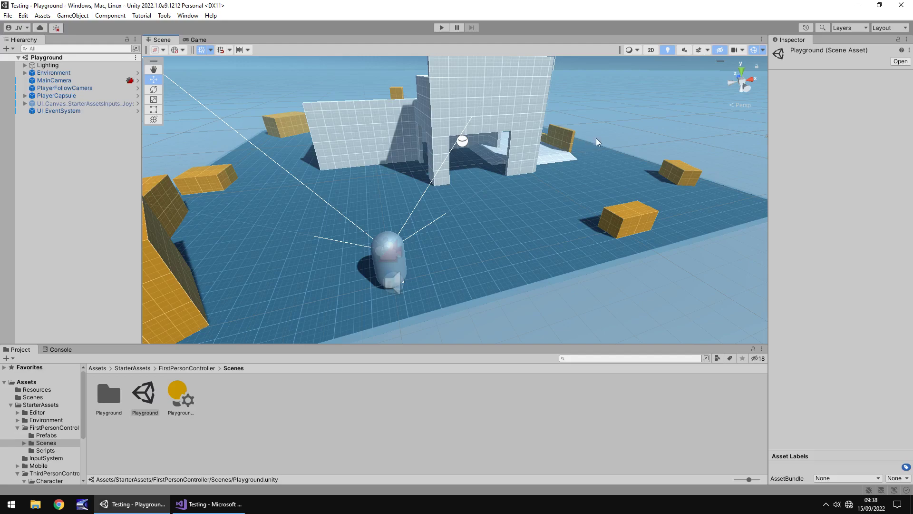
right_drag(614, 134, 518, 141)
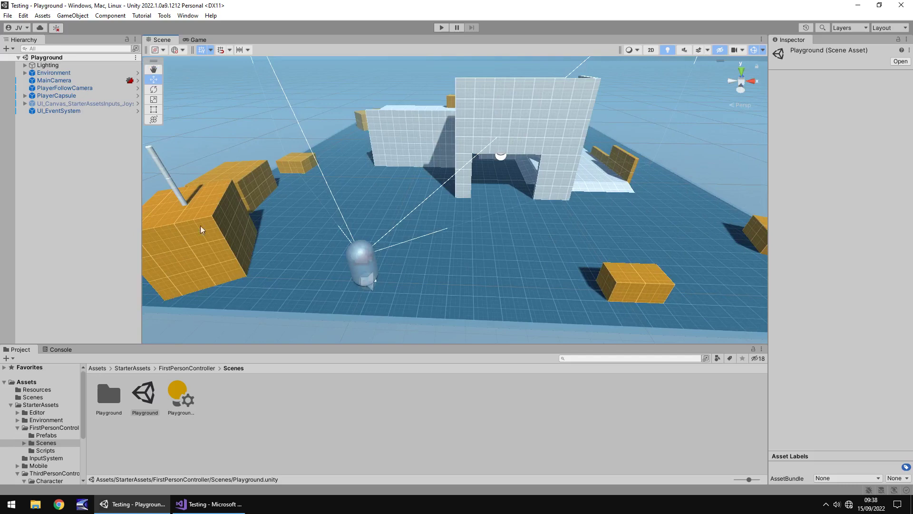
click(48, 458)
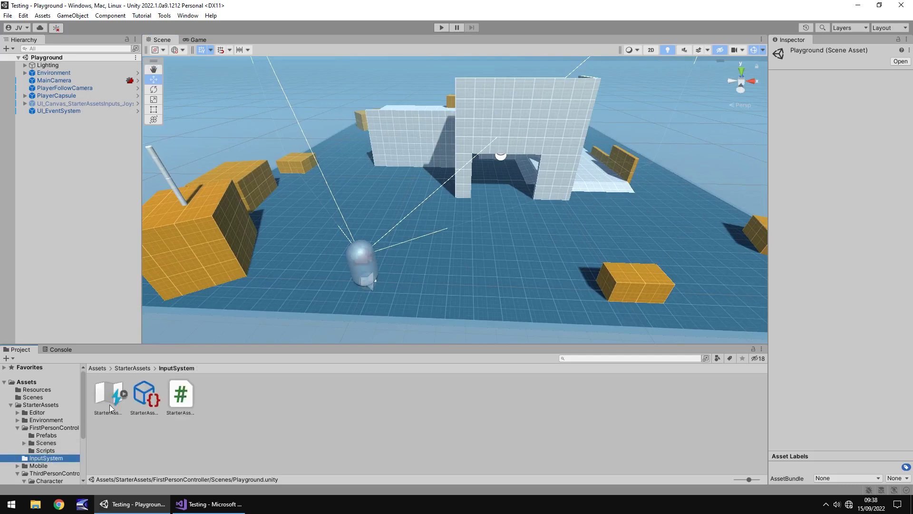
double_click(144, 395)
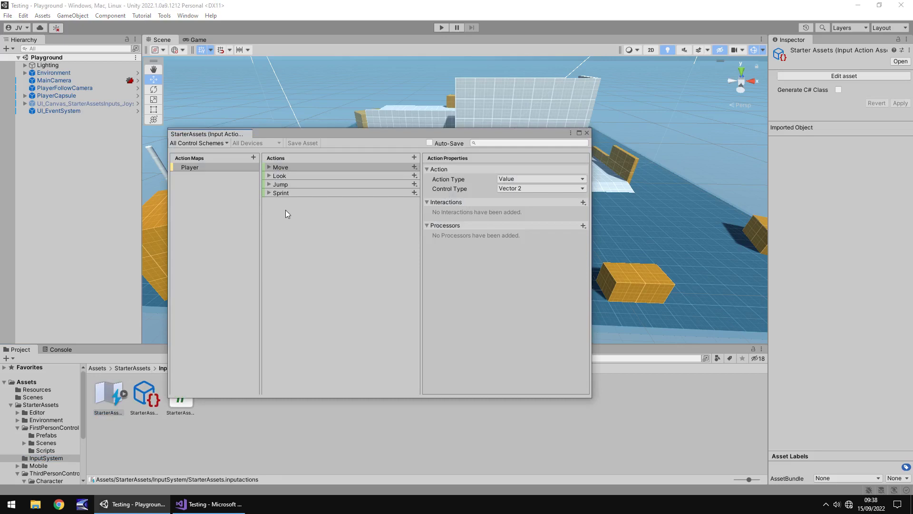